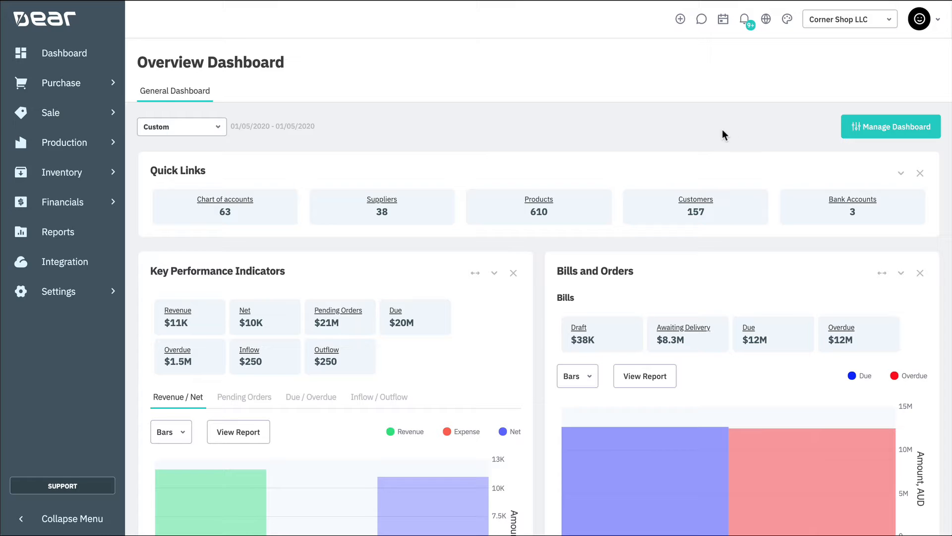
Step: Open the most recent Bob the Builder sale from the sales list and go to its credit note
mouse_move(71, 121)
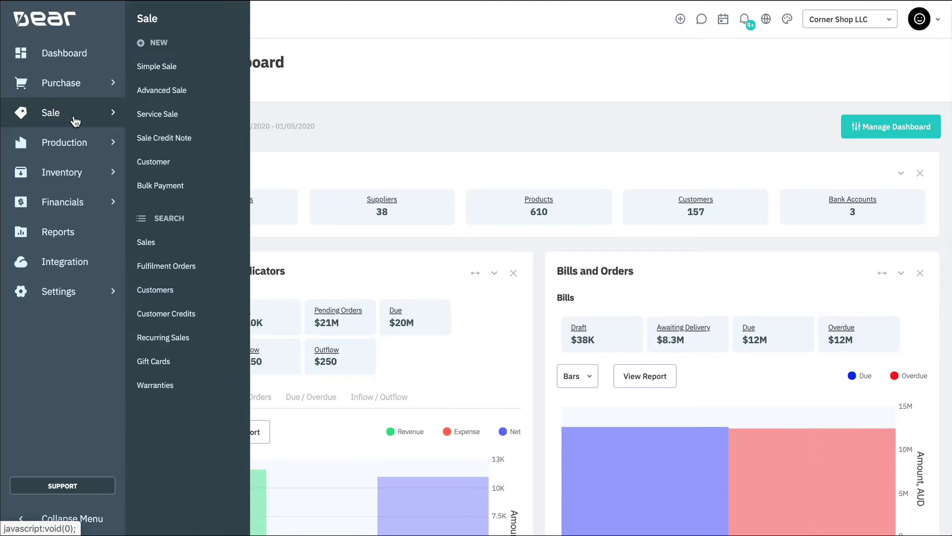
click(224, 242)
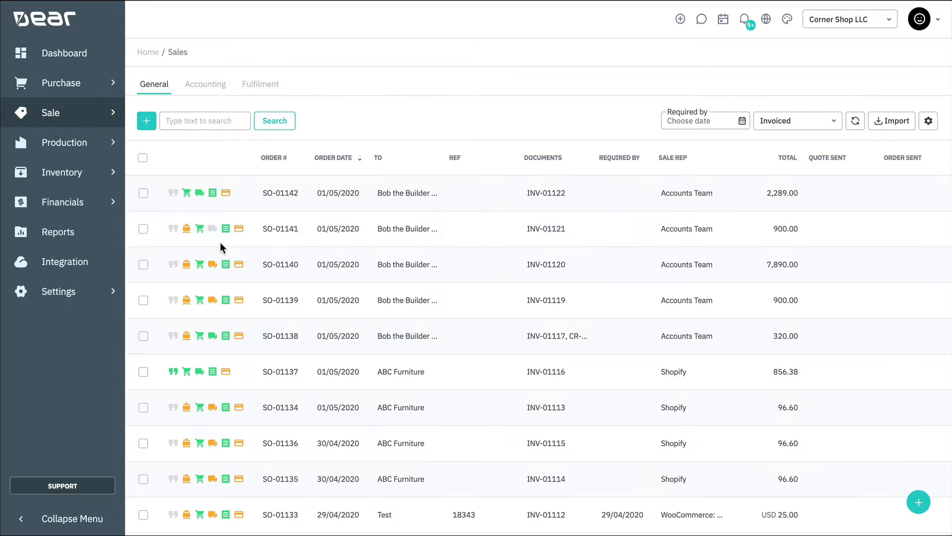
click(463, 201)
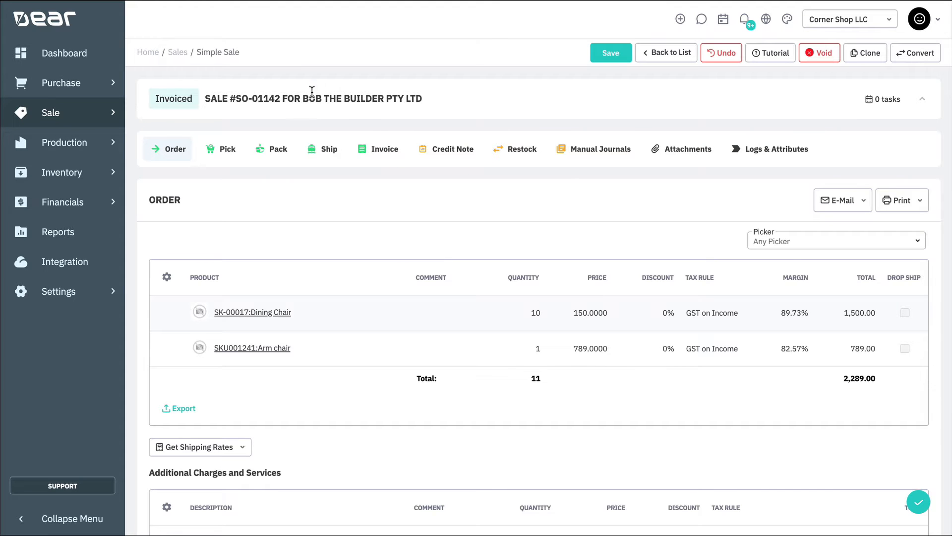
click(458, 150)
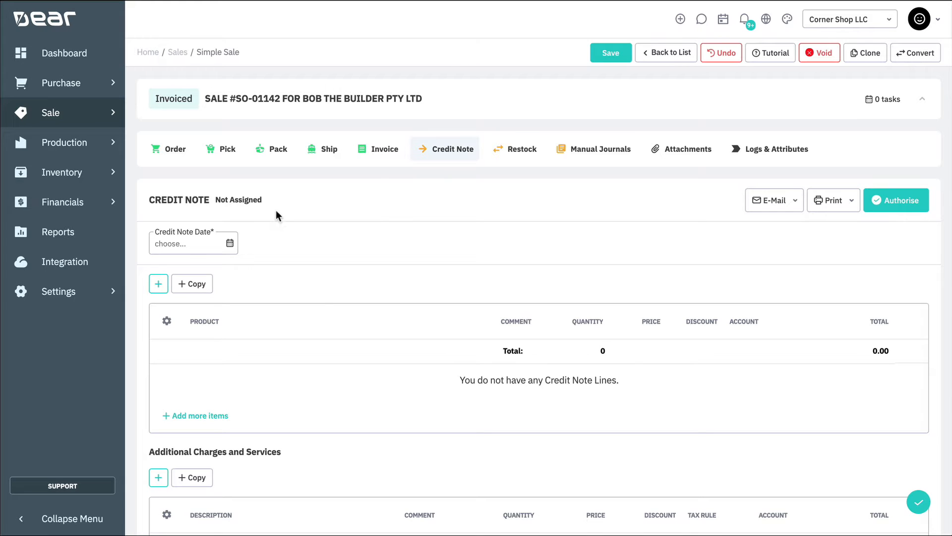
Step: Set the credit note date to today, 01/05/2020
click(230, 243)
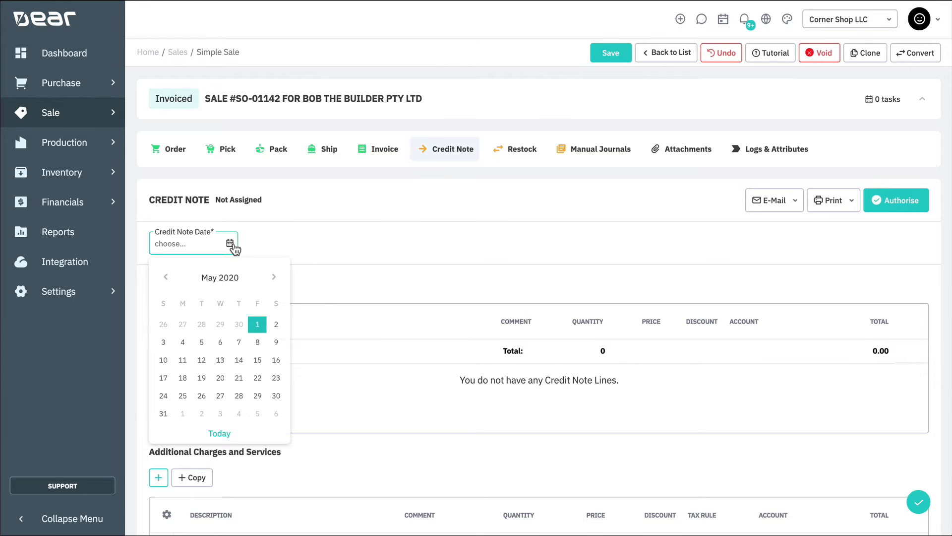
click(226, 433)
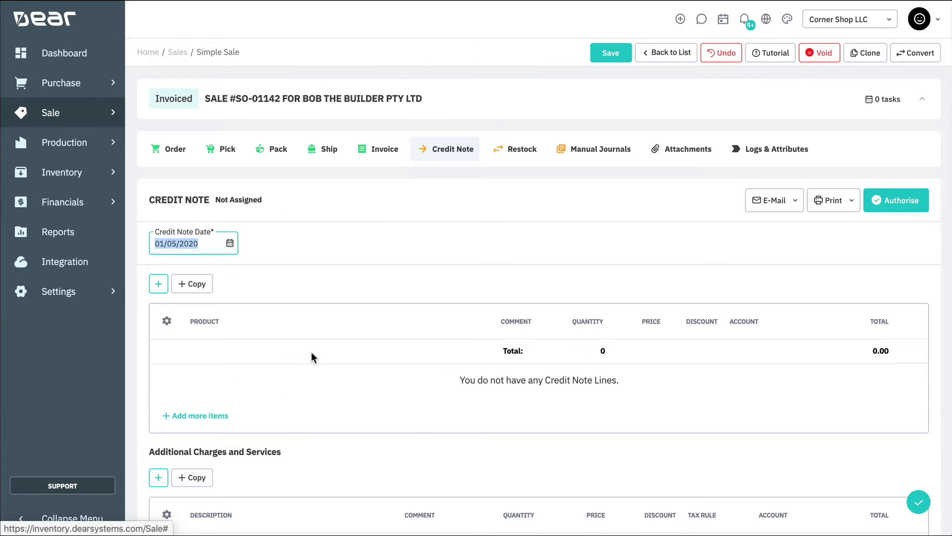
click(362, 238)
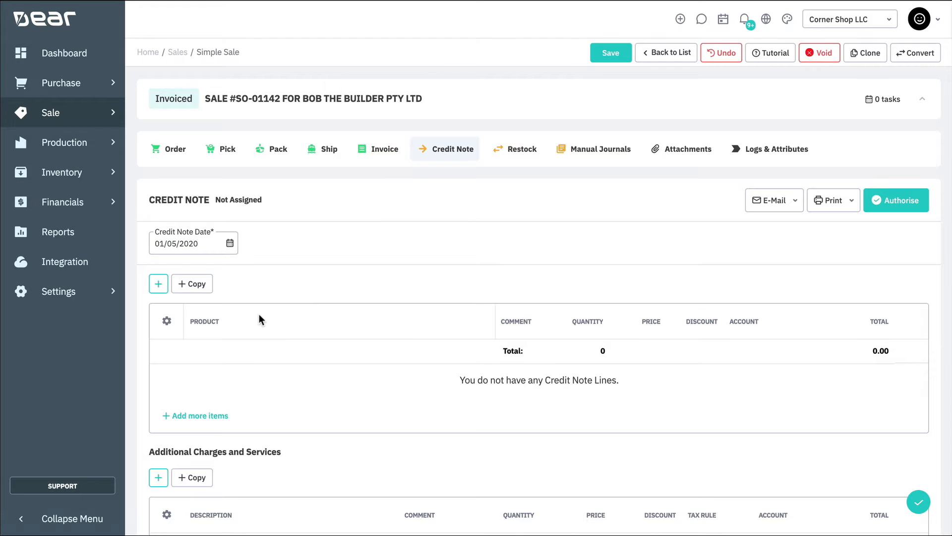
Step: Copy the invoiced products into the credit note, keeping only the Dining Chair line at a price of 10
click(196, 283)
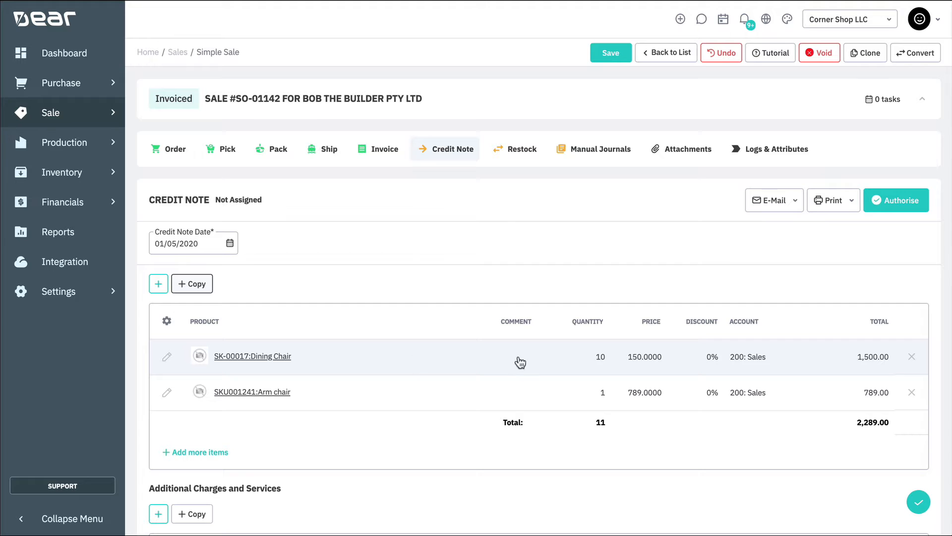
click(645, 357)
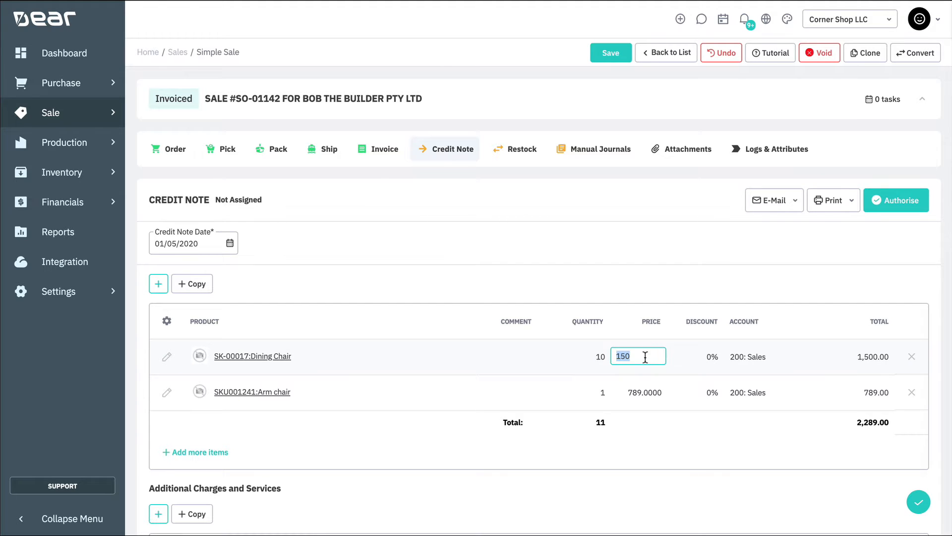
text(10)
click(638, 289)
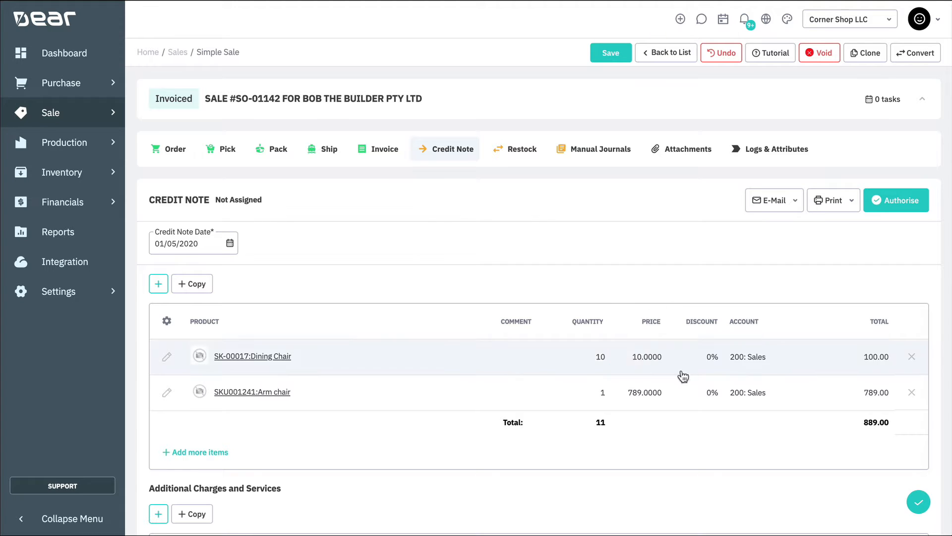
click(911, 393)
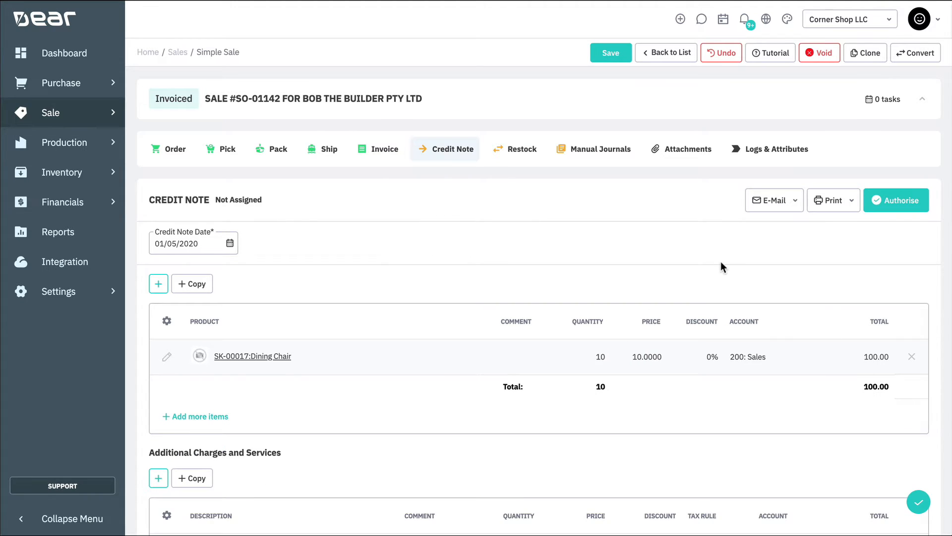
Step: Authorise the credit note without returning stock by removing the Dining Chair from the restock and authorising it
click(896, 204)
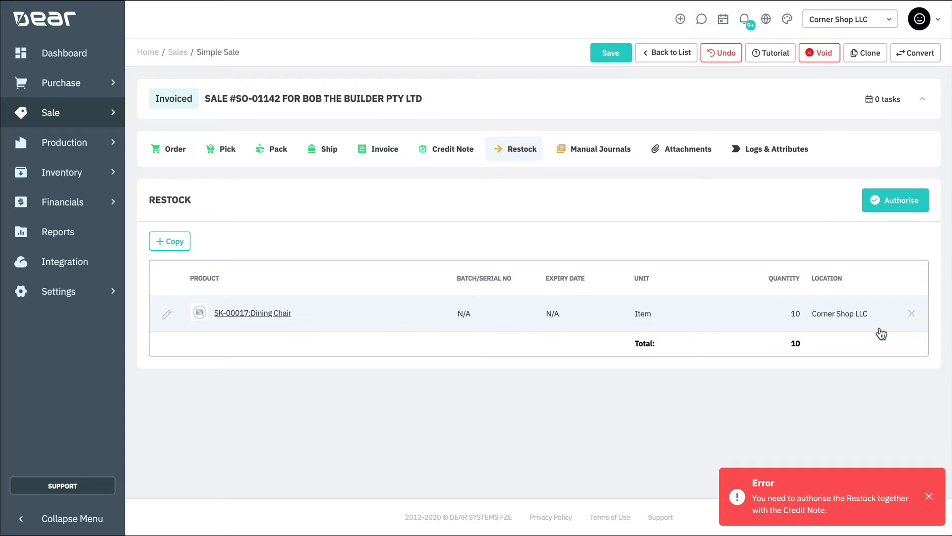
click(911, 314)
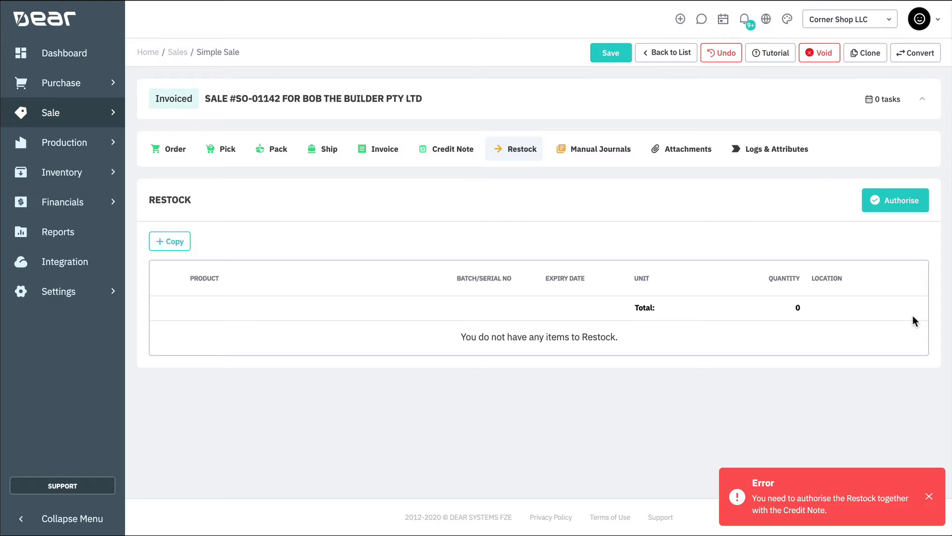
click(886, 204)
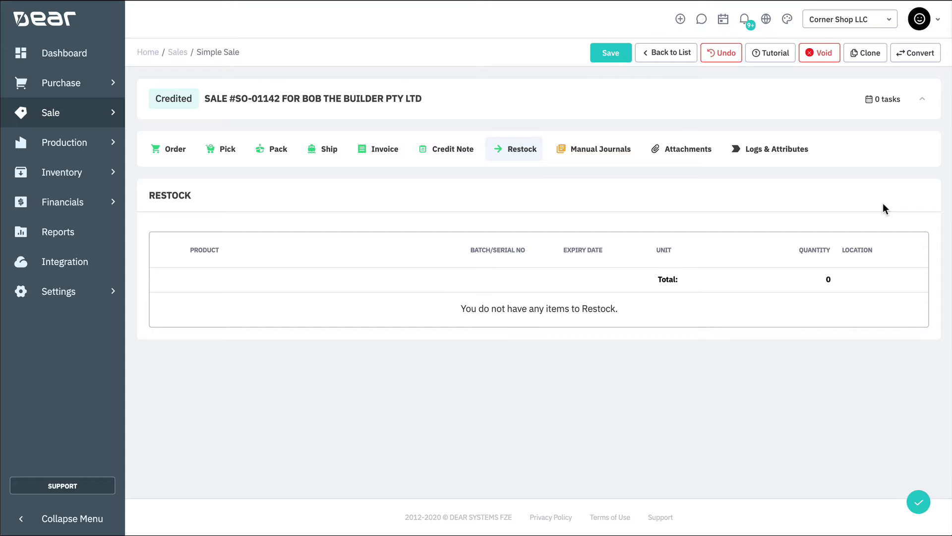
Step: Review the e-mail and print options of the authorised credit note
click(435, 156)
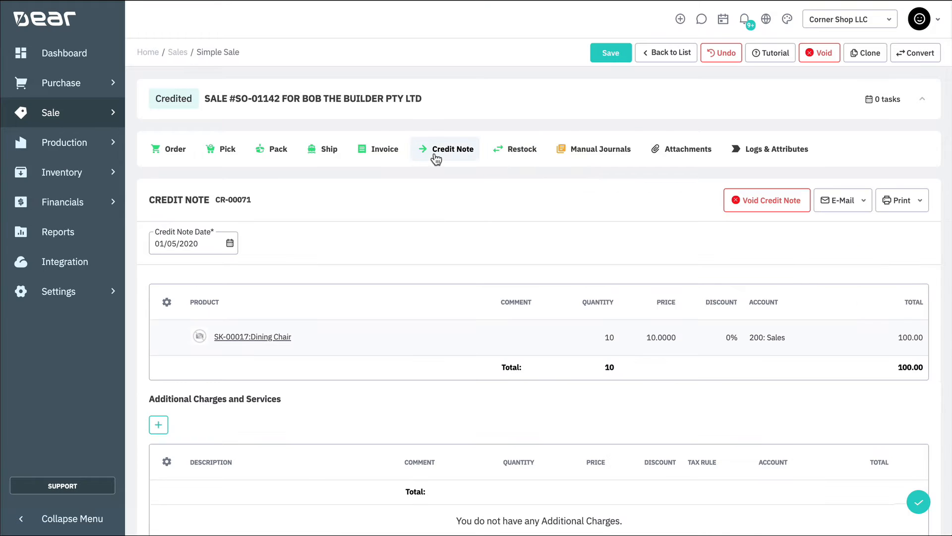
click(863, 202)
click(915, 204)
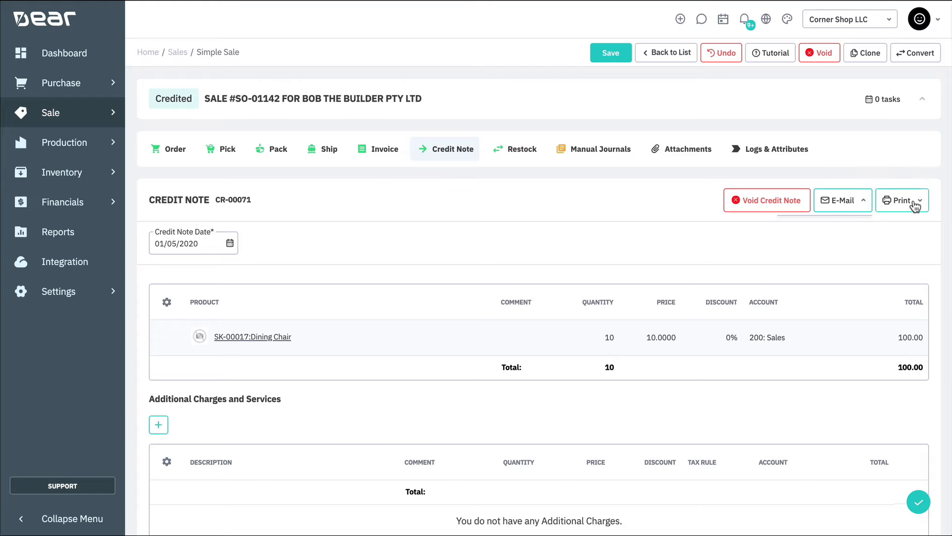
click(915, 204)
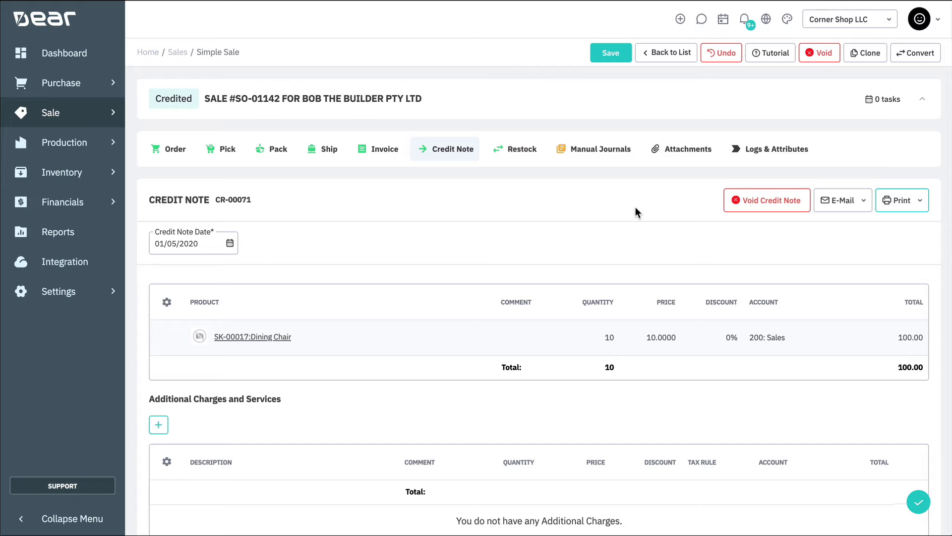
Step: Add a refund line to the credit note from the 090 Business Bank Account with the reference Refund
scroll(635, 208, down, 6)
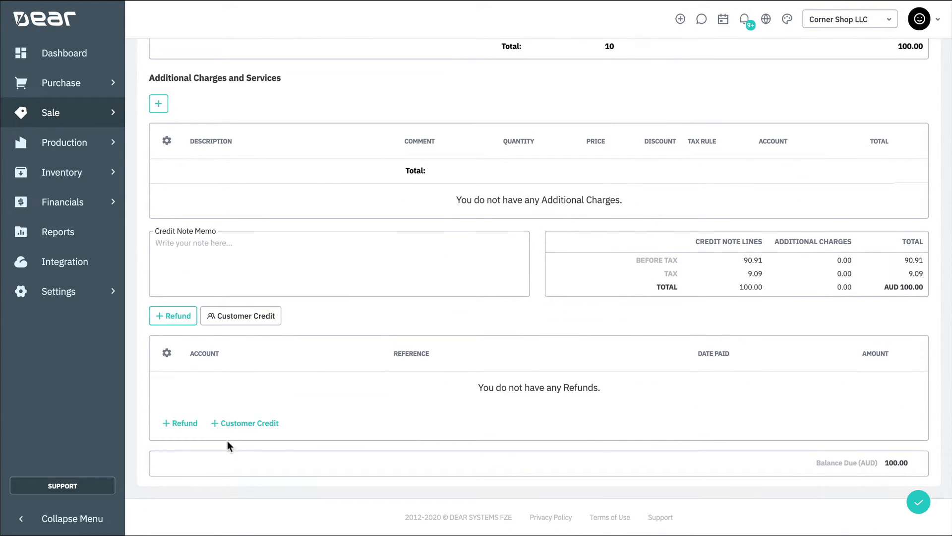
click(188, 321)
click(376, 392)
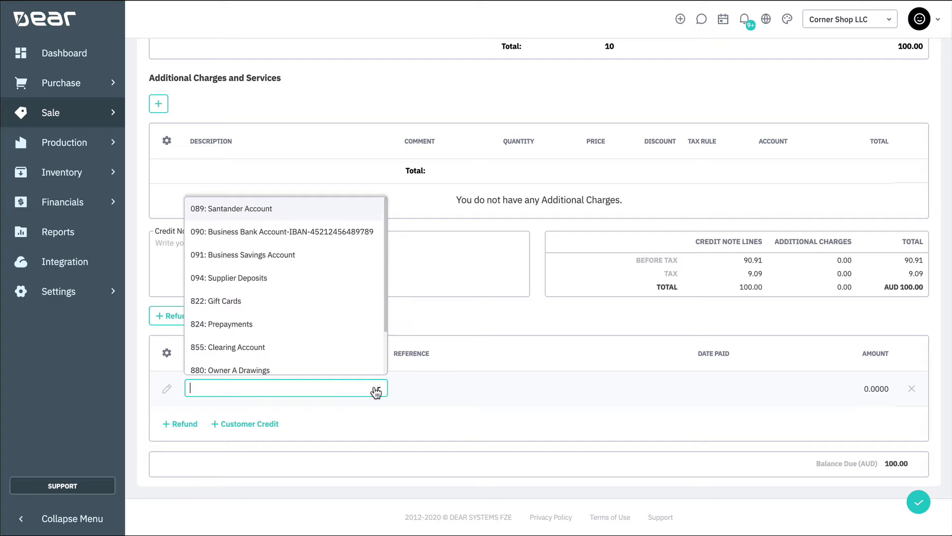
click(291, 232)
click(446, 391)
text(Refund)
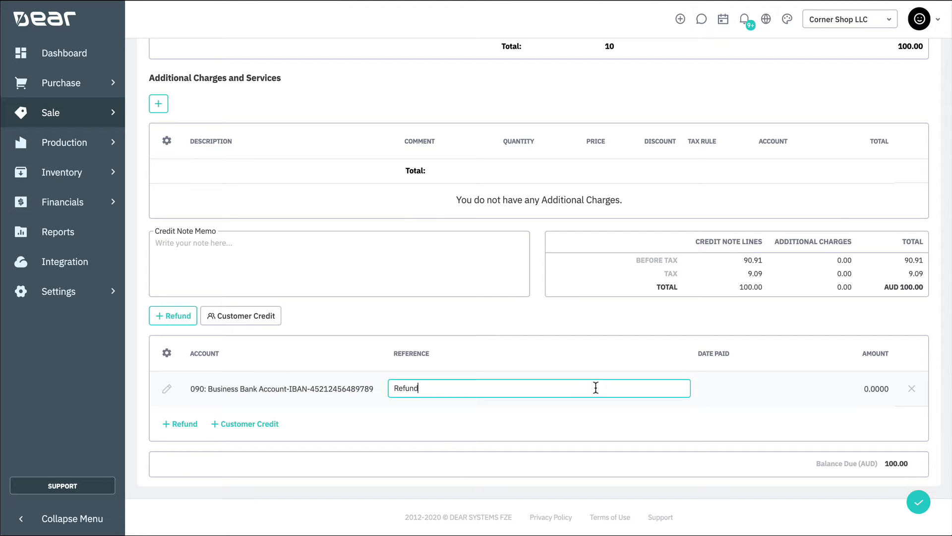
Step: Date the refund 01/05/2020, set its amount to 100, and save the sale
click(789, 388)
click(944, 388)
click(766, 365)
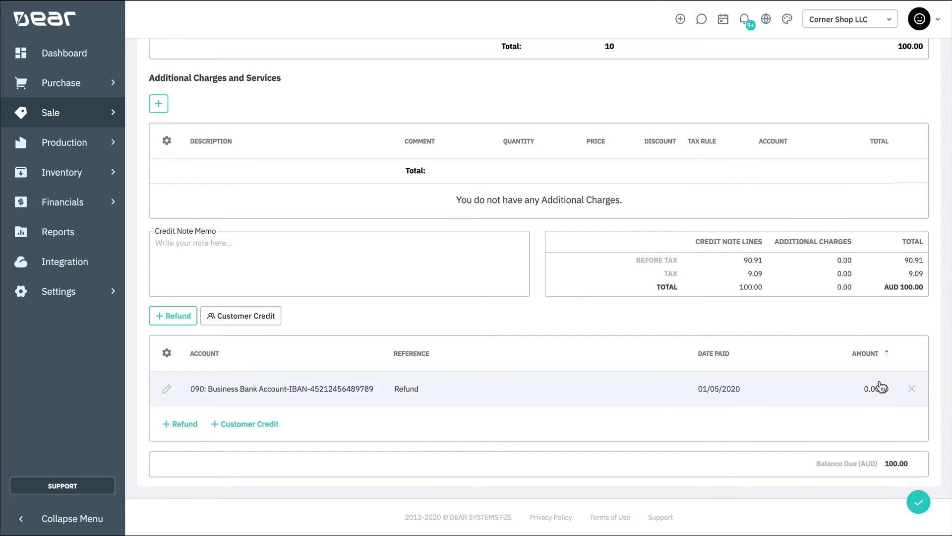
click(875, 387)
text(100)
click(834, 432)
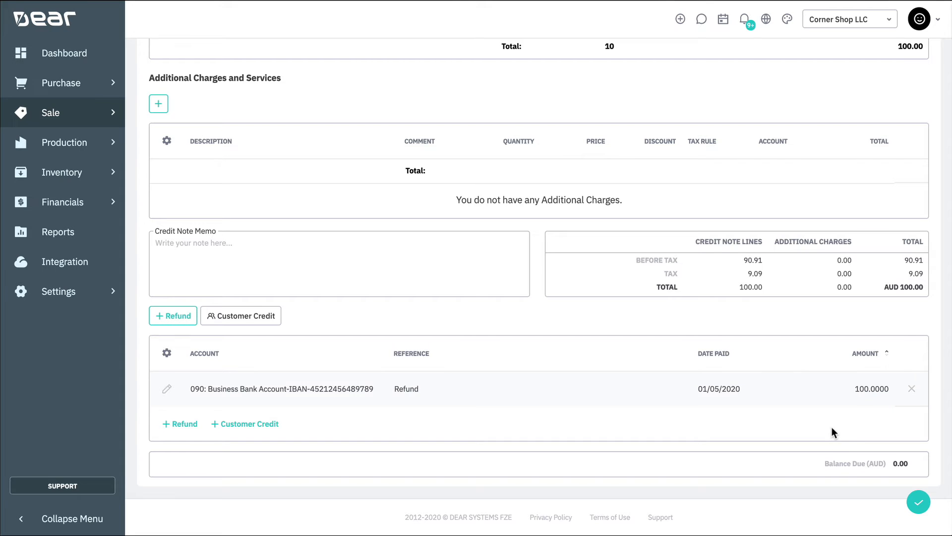
click(918, 502)
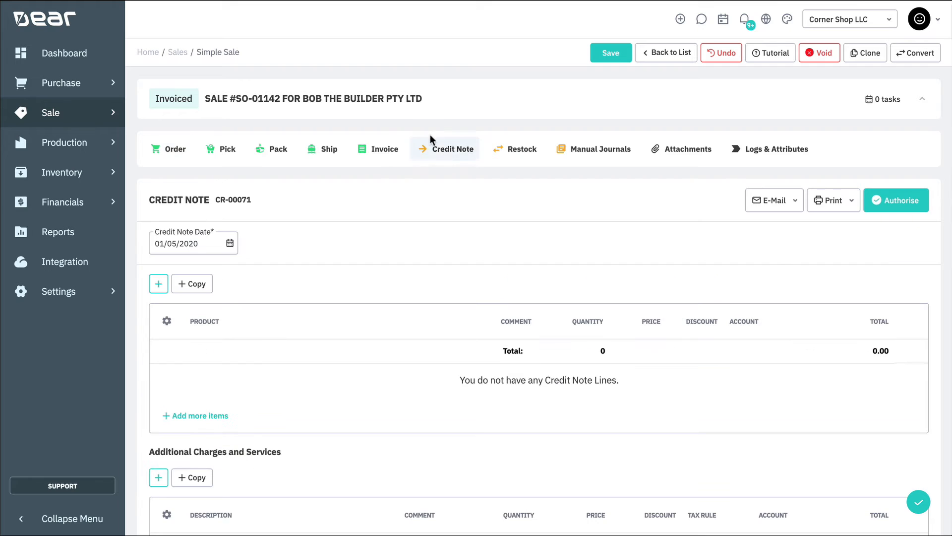
Step: Copy the invoiced products into the empty credit note, set the Dining Chair quantity to 1, and remove the Arm chair line
scroll(388, 247, down, 3)
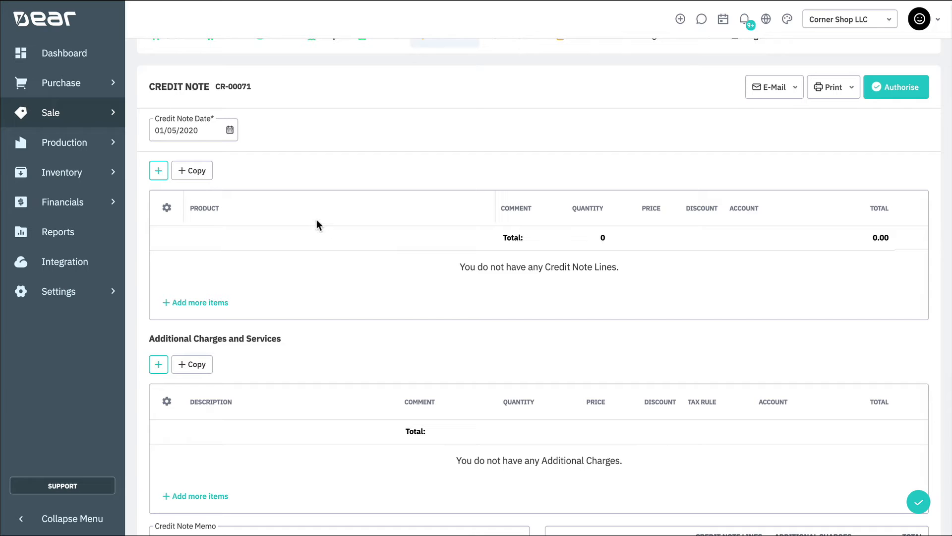
click(192, 173)
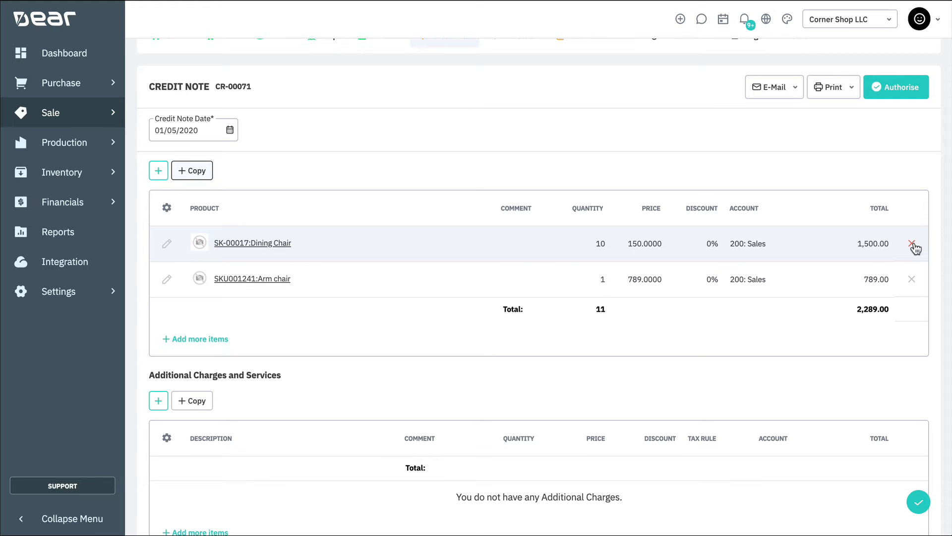
click(591, 247)
text(1)
click(622, 160)
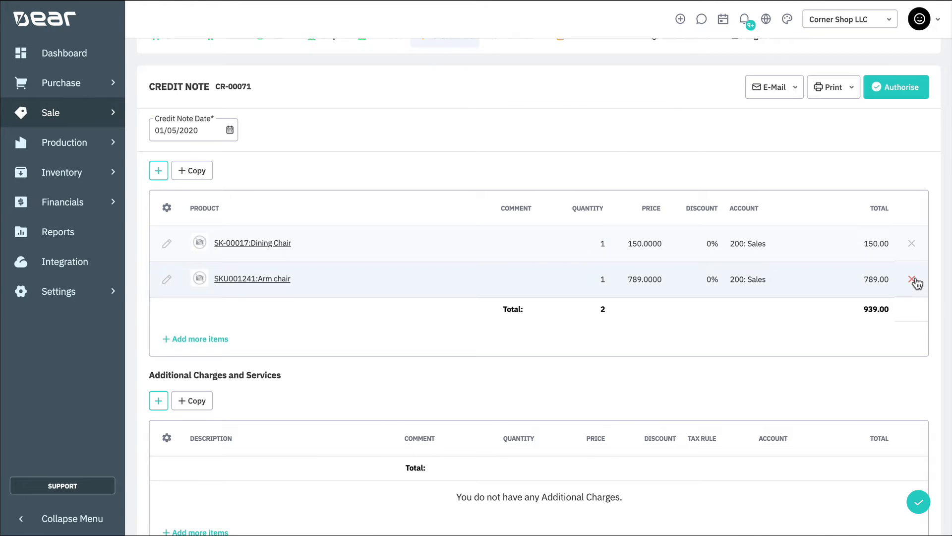
click(911, 278)
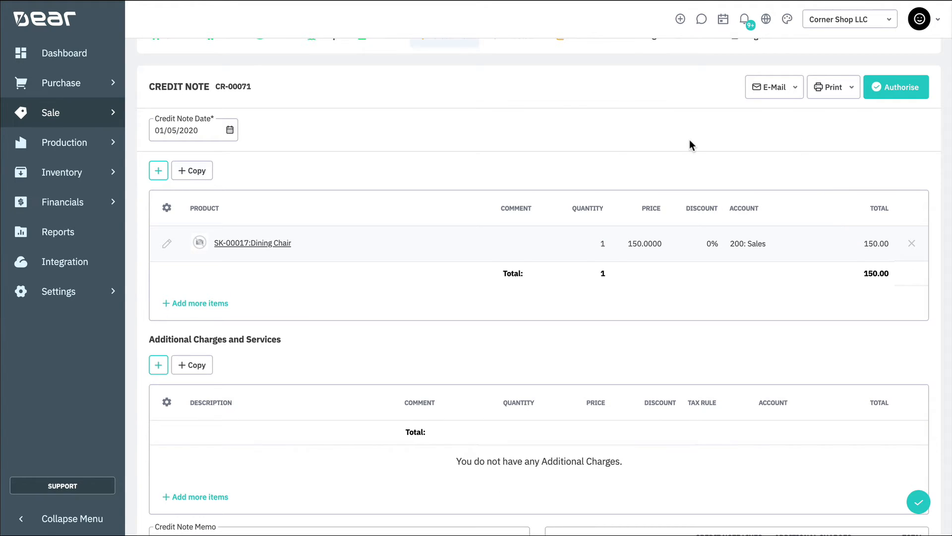
Step: Authorise the one-chair credit note together with an empty restock, removing the Dining Chair from the items to return
click(878, 93)
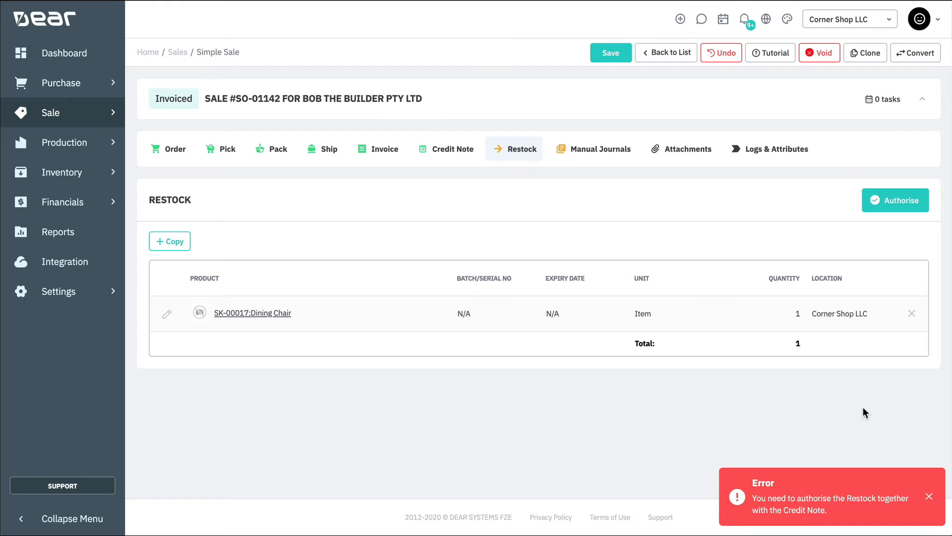
click(911, 314)
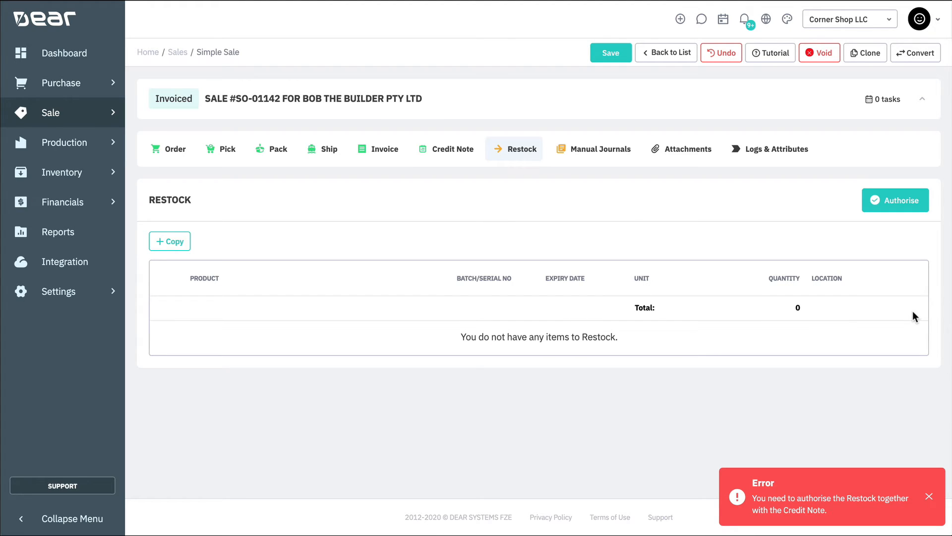
click(877, 194)
Step: Copy all invoiced products into a blank credit note and authorise it together with the restock of both products
click(452, 148)
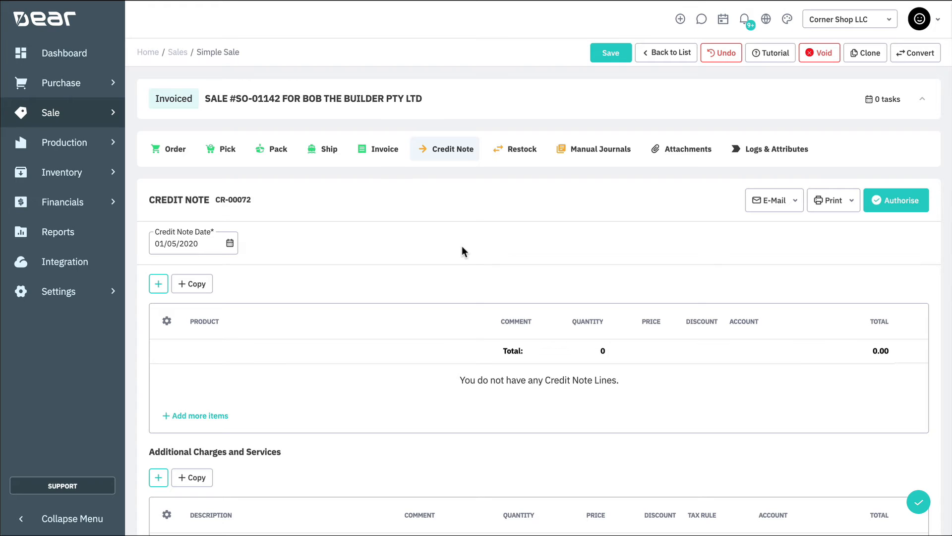
click(203, 286)
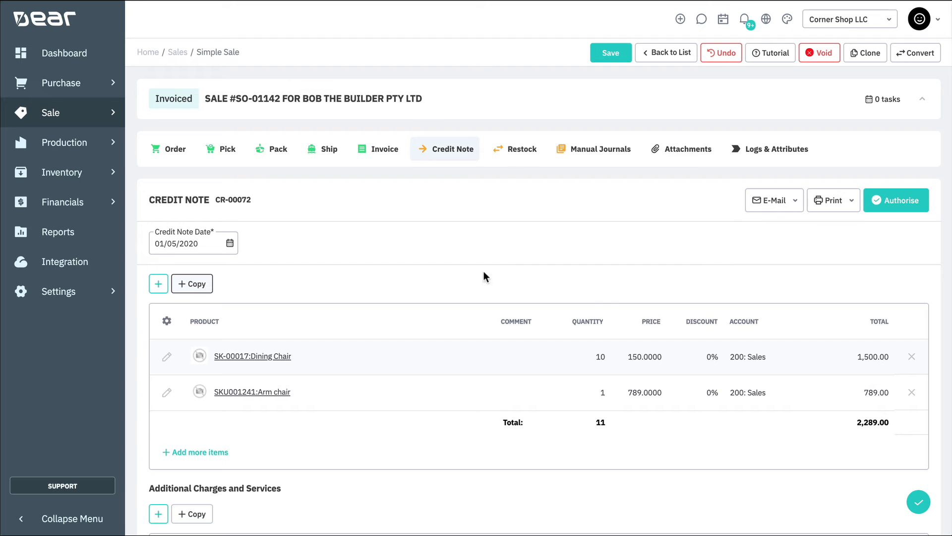
click(895, 208)
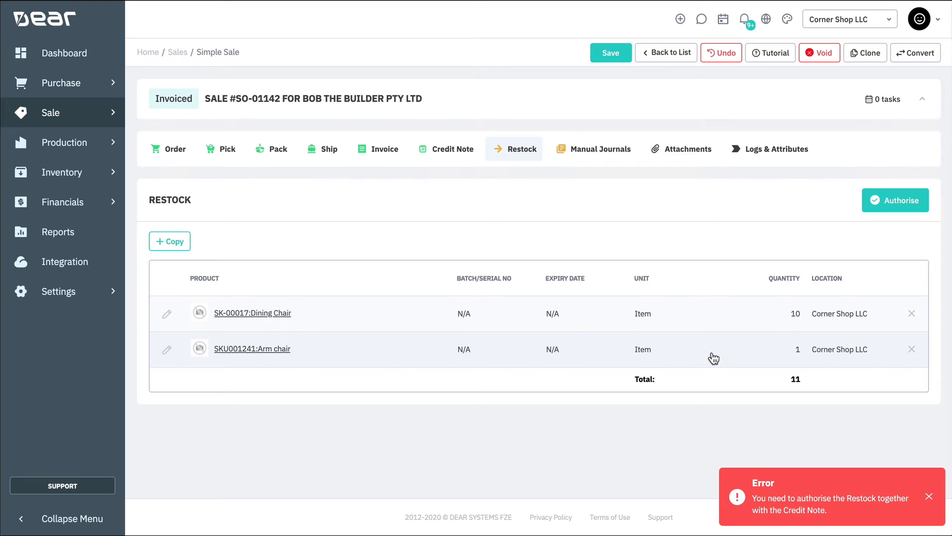
click(914, 201)
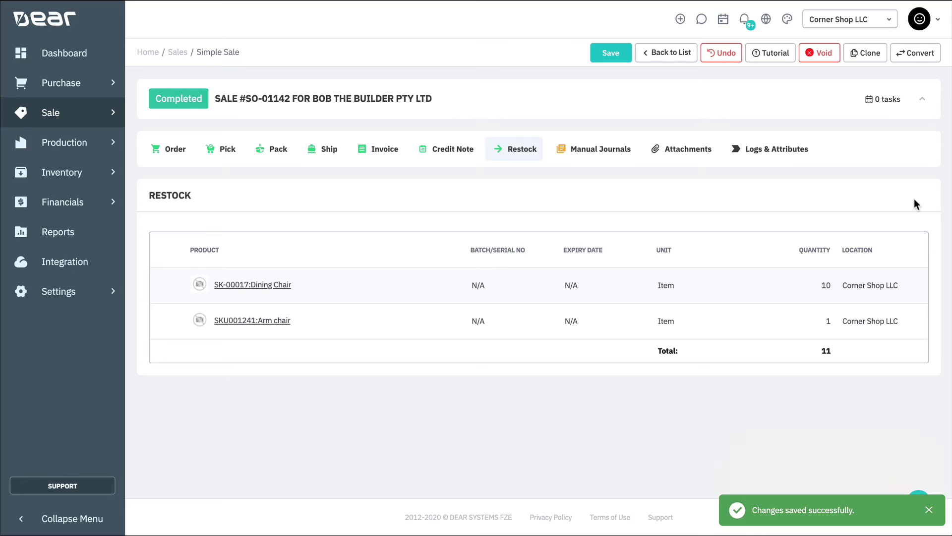
Step: Add an additional charge line described as Post Invoice Discount to the sale's blank credit note
click(439, 150)
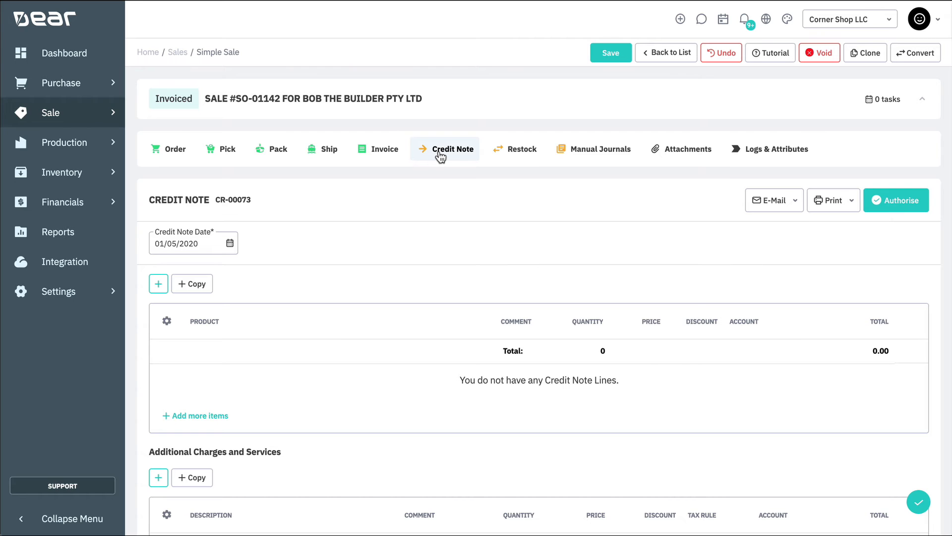
scroll(473, 243, down, 6)
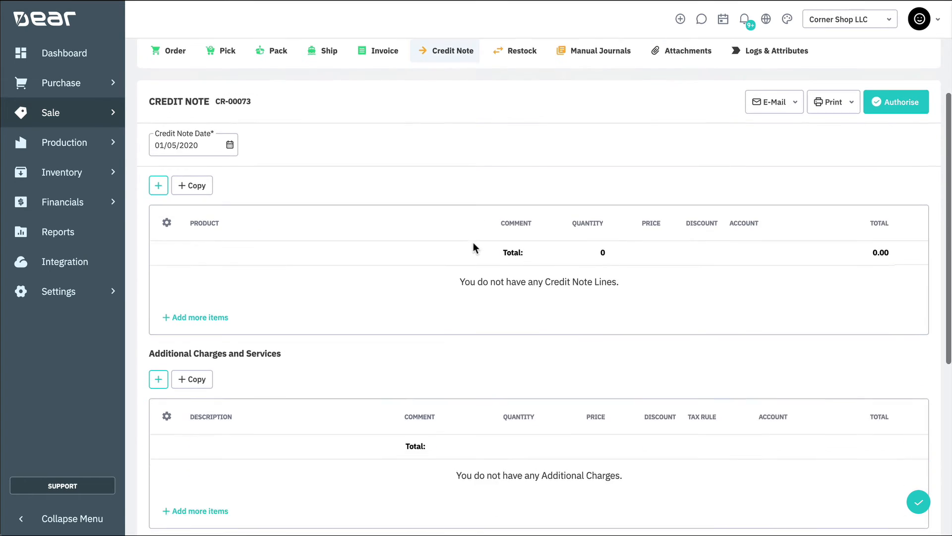
scroll(473, 239, down, 1)
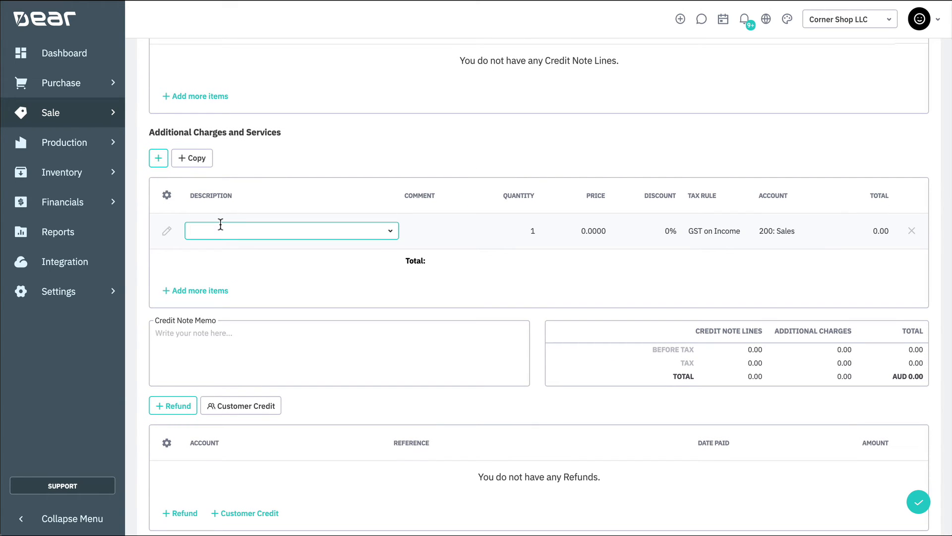
text(Post Invoice Discount)
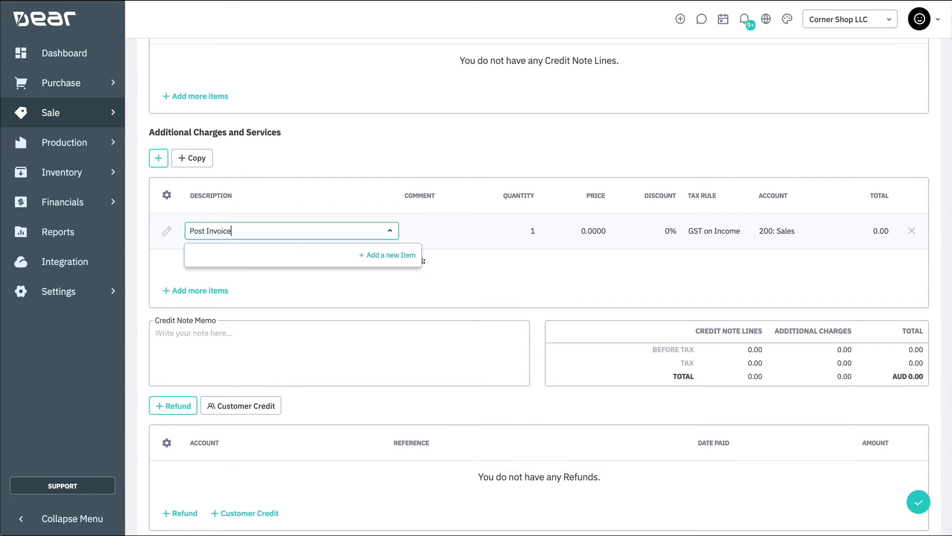
key(Tab)
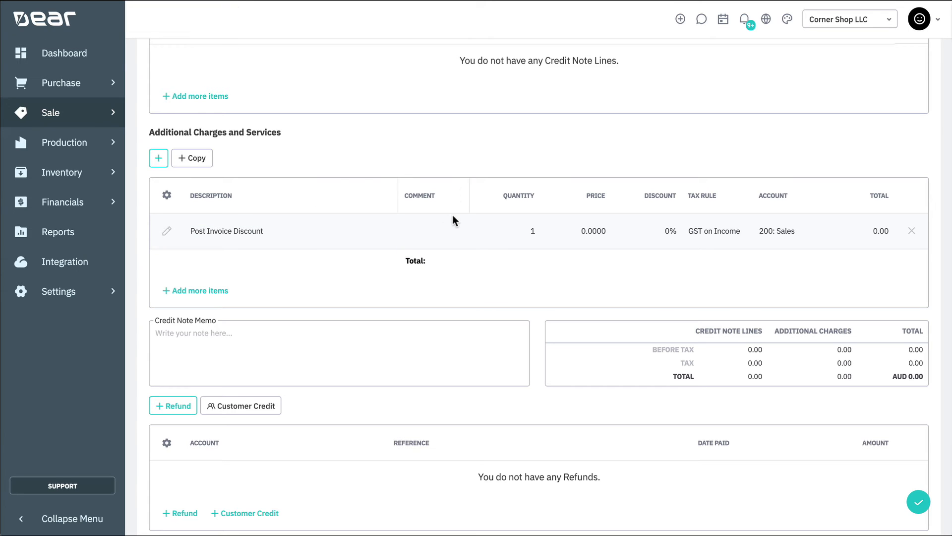
Step: Set the Post Invoice Discount price to 75 and authorise the credit note
click(595, 236)
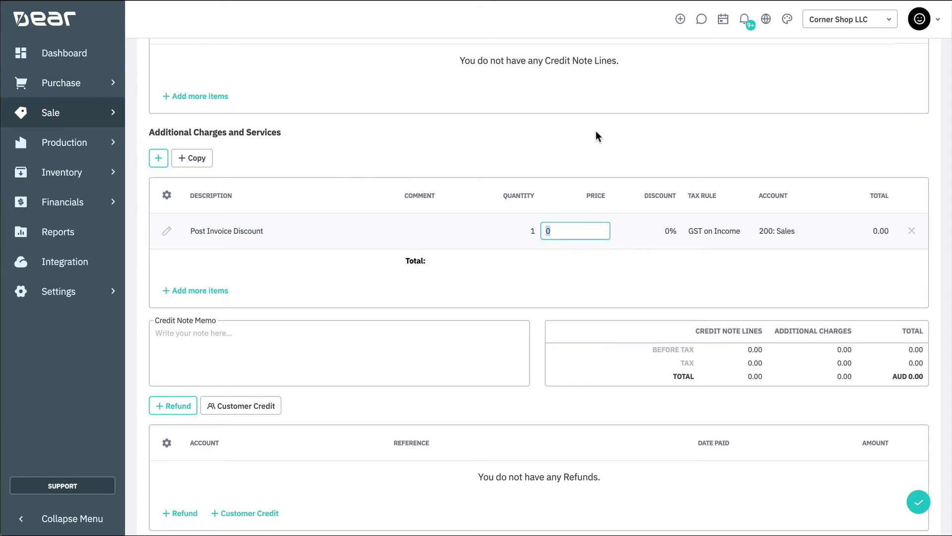
text(75)
click(671, 152)
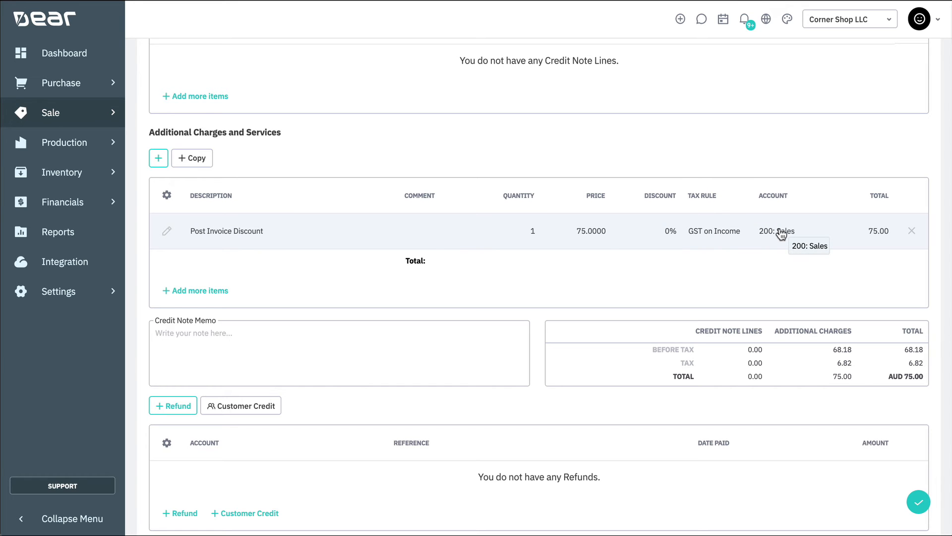
scroll(650, 273, up, 5)
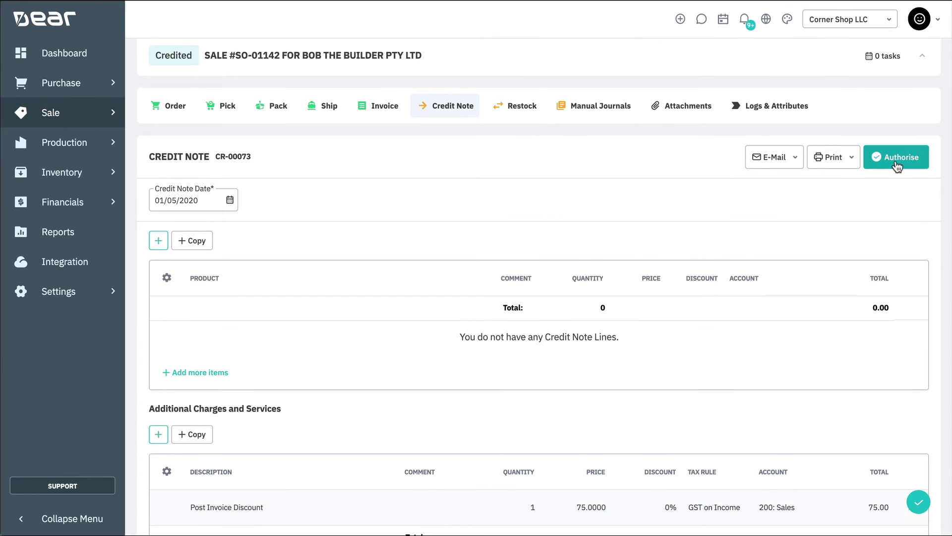
click(896, 164)
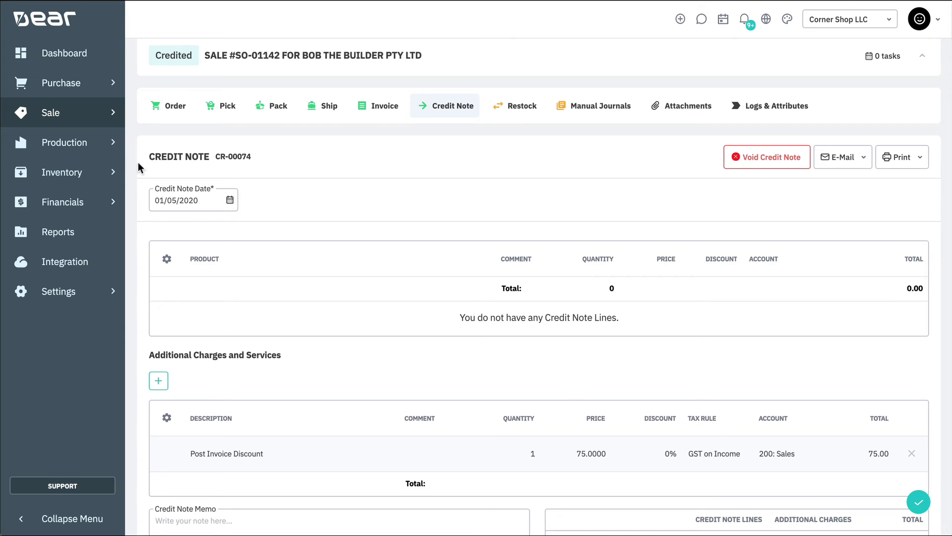
Step: Create a new standalone sale credit note for the customer Bob the Builder Pty Ltd
mouse_move(90, 120)
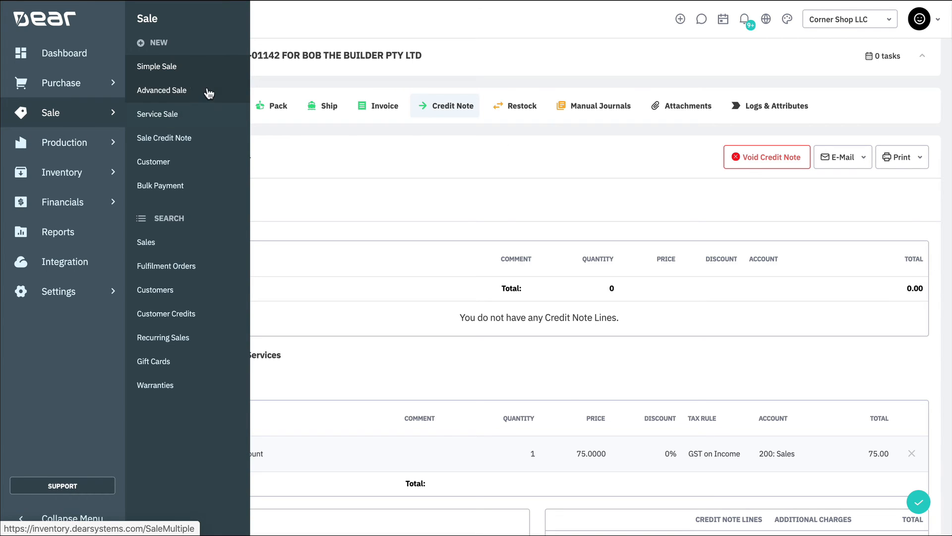
click(210, 145)
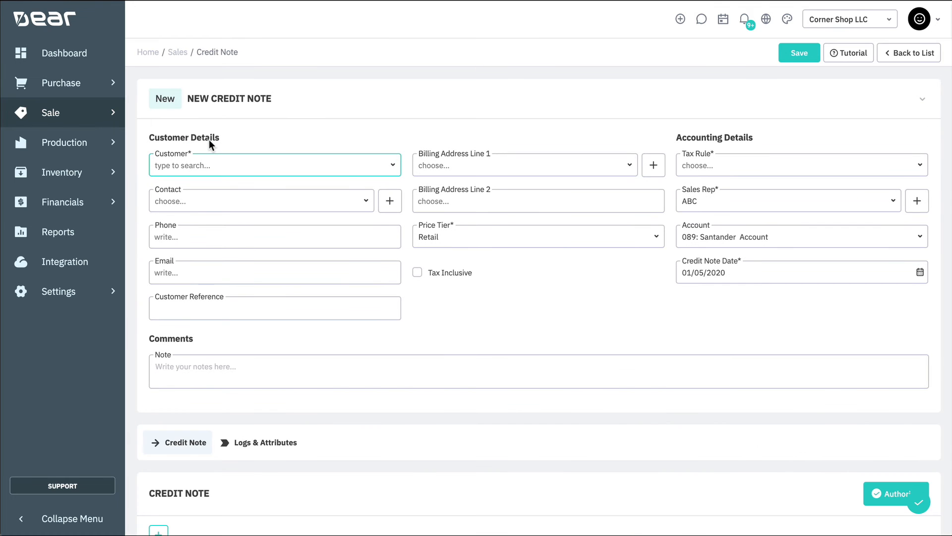
text(Bob)
click(201, 193)
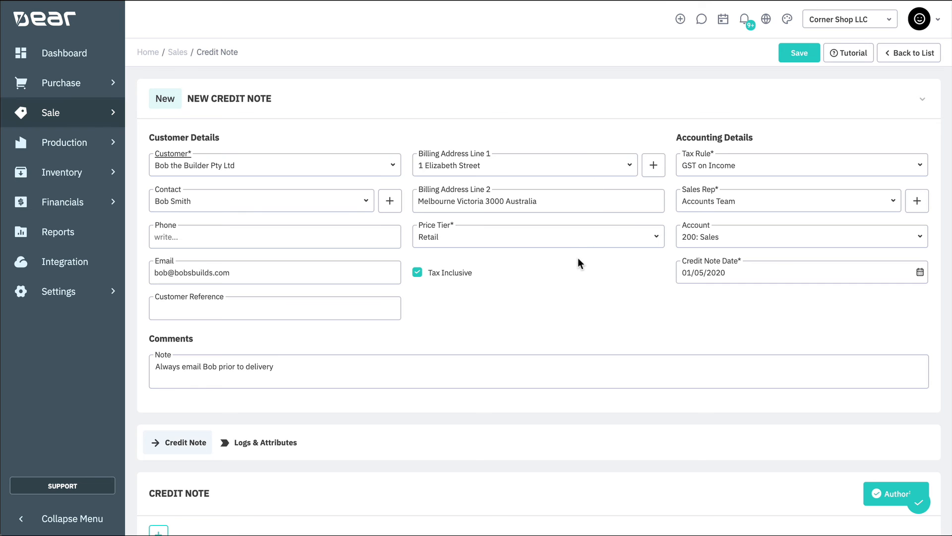
Step: Add a credit note line for the existing Discount item
scroll(578, 258, down, 6)
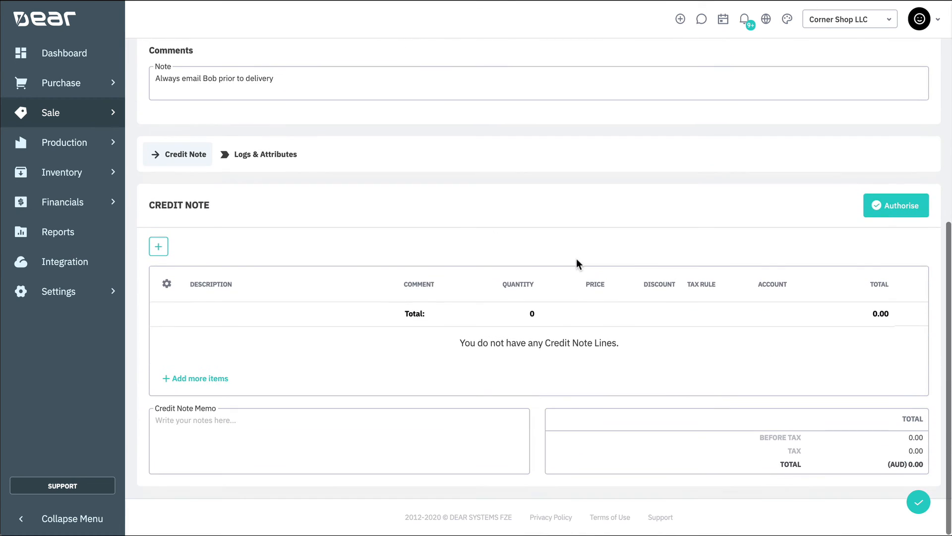
click(158, 247)
text(dis)
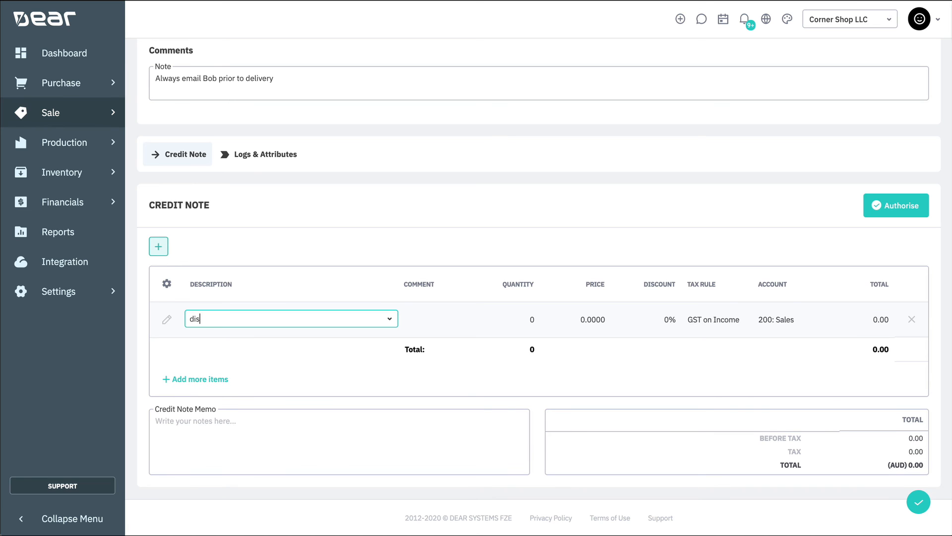
text(count)
click(263, 399)
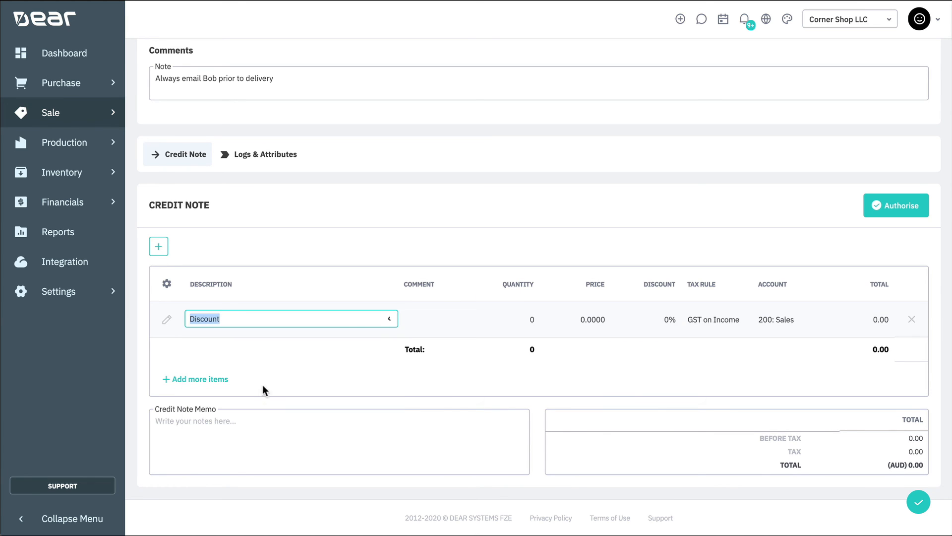
Step: Set the Discount line's price to 150 and quantity to 1, and authorise the credit note
click(575, 319)
text(150)
click(572, 246)
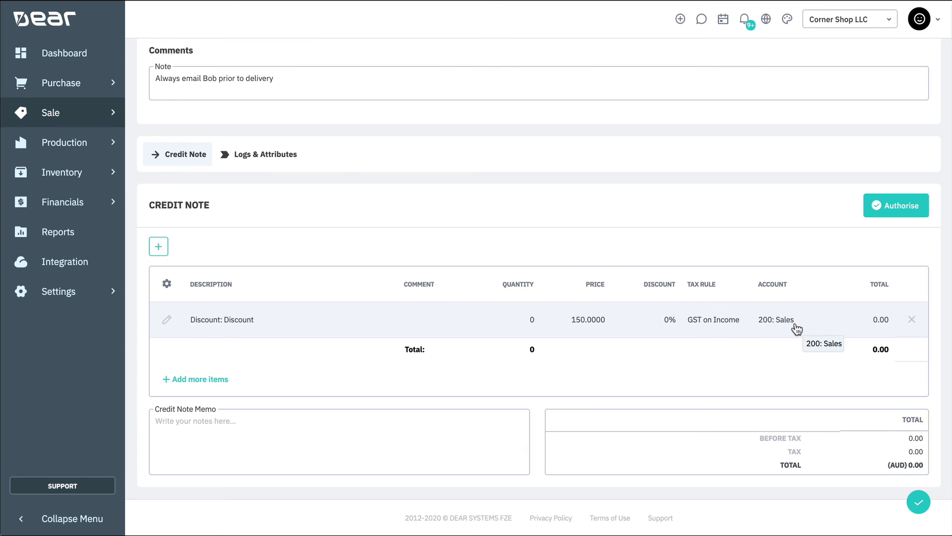
click(526, 320)
text(1)
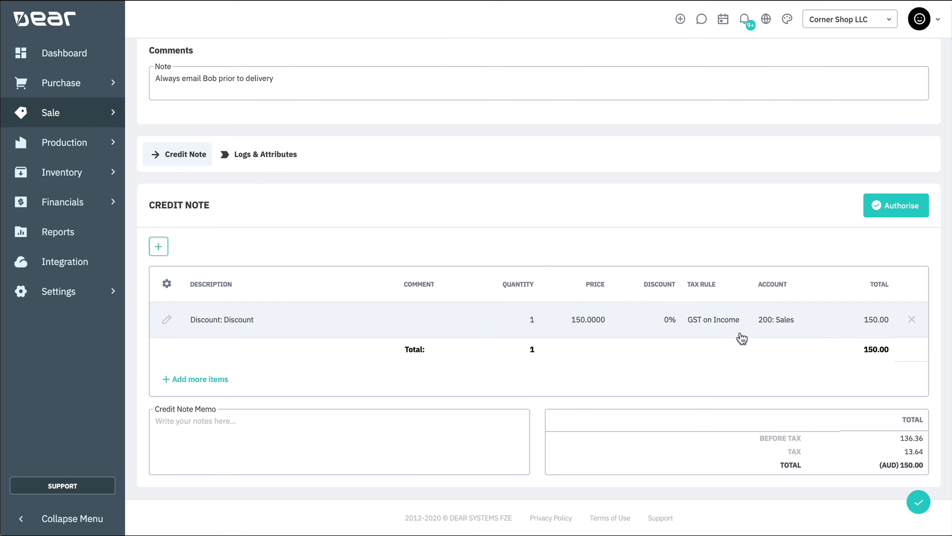
click(895, 207)
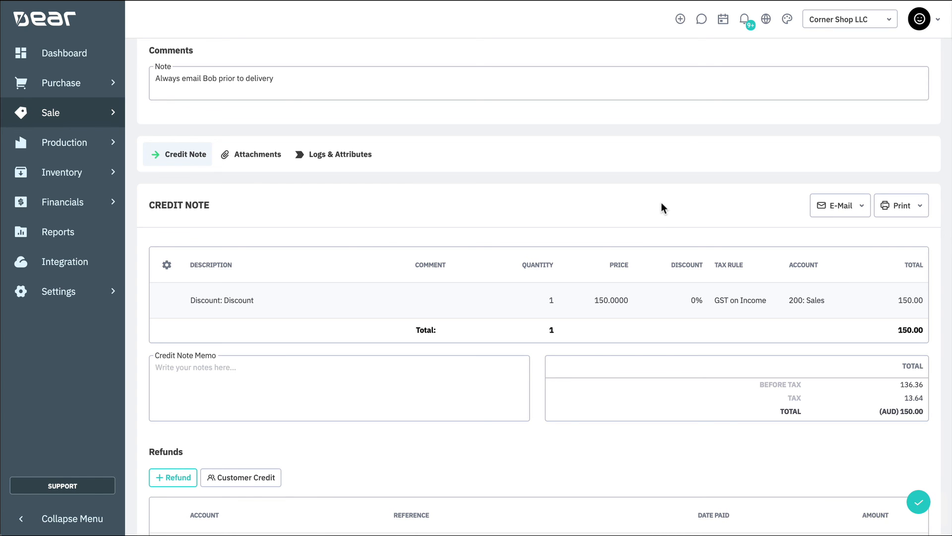
Step: Add a refund line paid from the 090 Business Bank Account with the reference Refund
scroll(662, 204, down, 3)
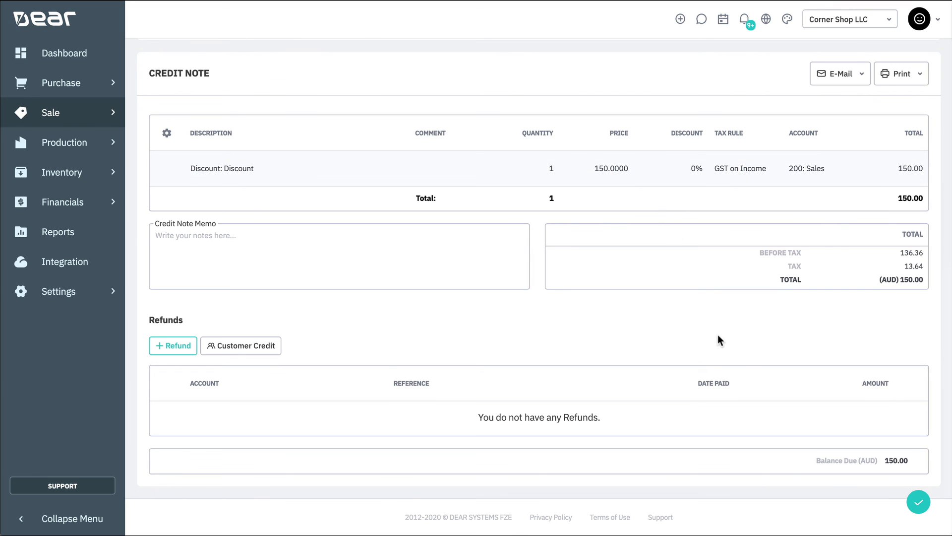
click(161, 347)
click(375, 419)
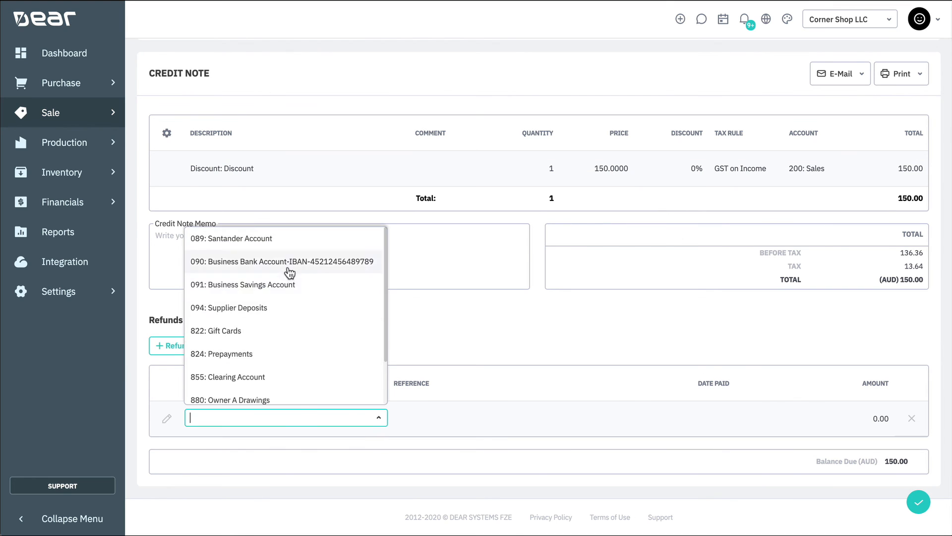
click(290, 262)
click(426, 418)
text(Refund)
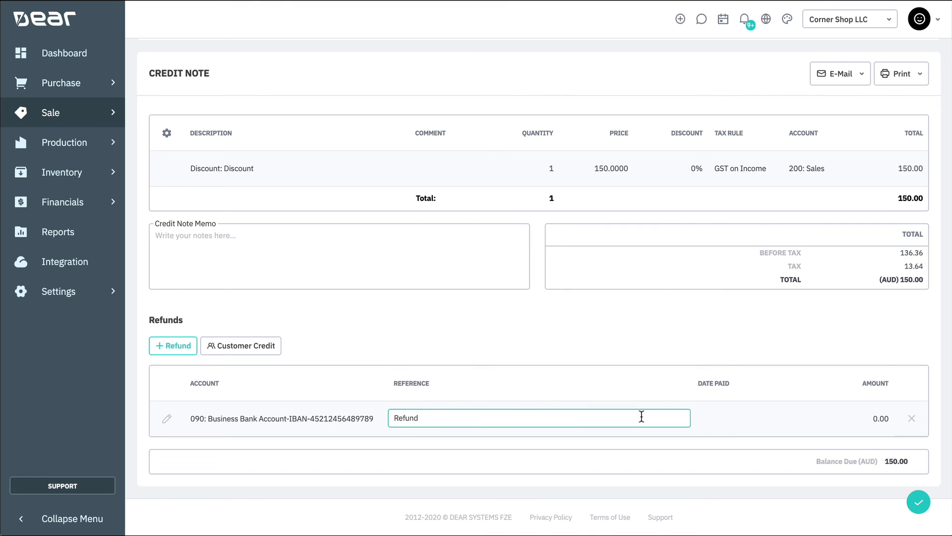
Step: Date the standalone credit note's refund 01/05/2020 and set its amount to 150
click(777, 421)
click(945, 418)
click(794, 395)
click(877, 418)
text(150)
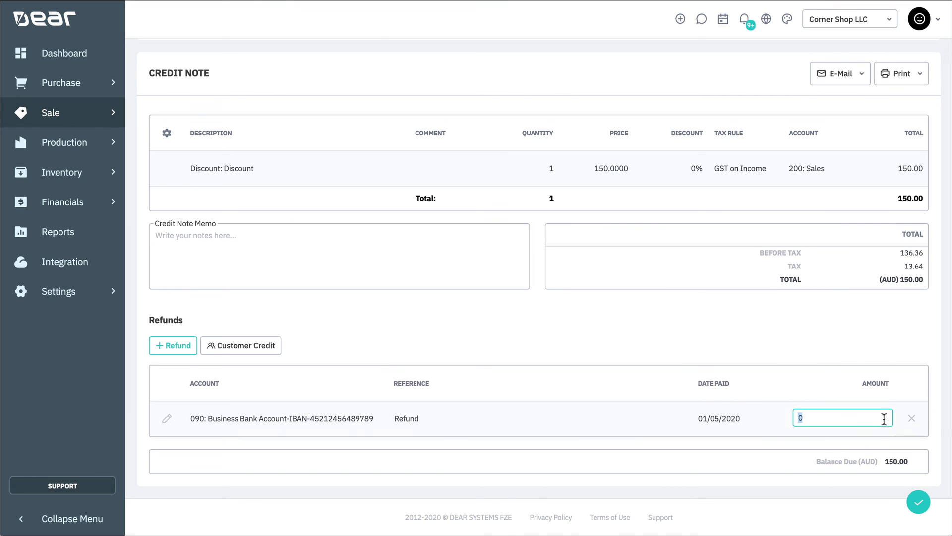
click(812, 347)
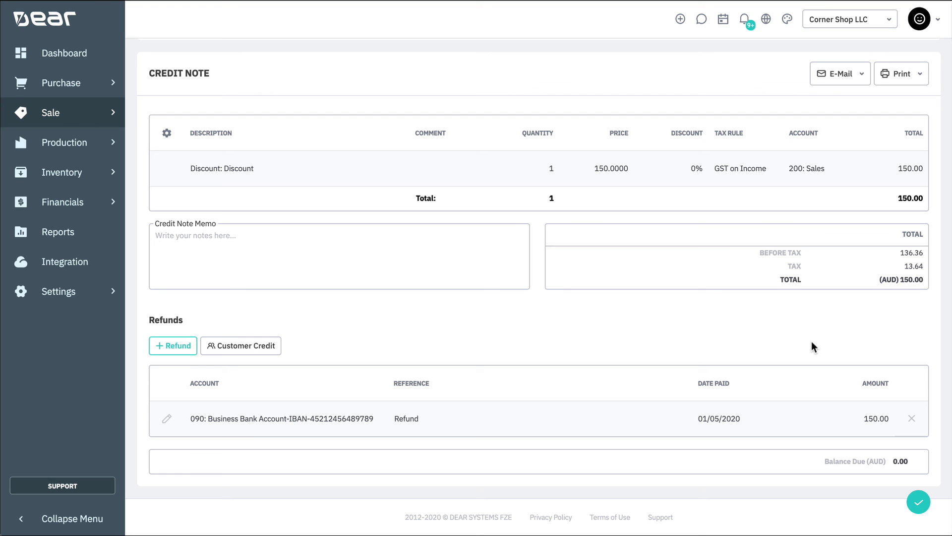